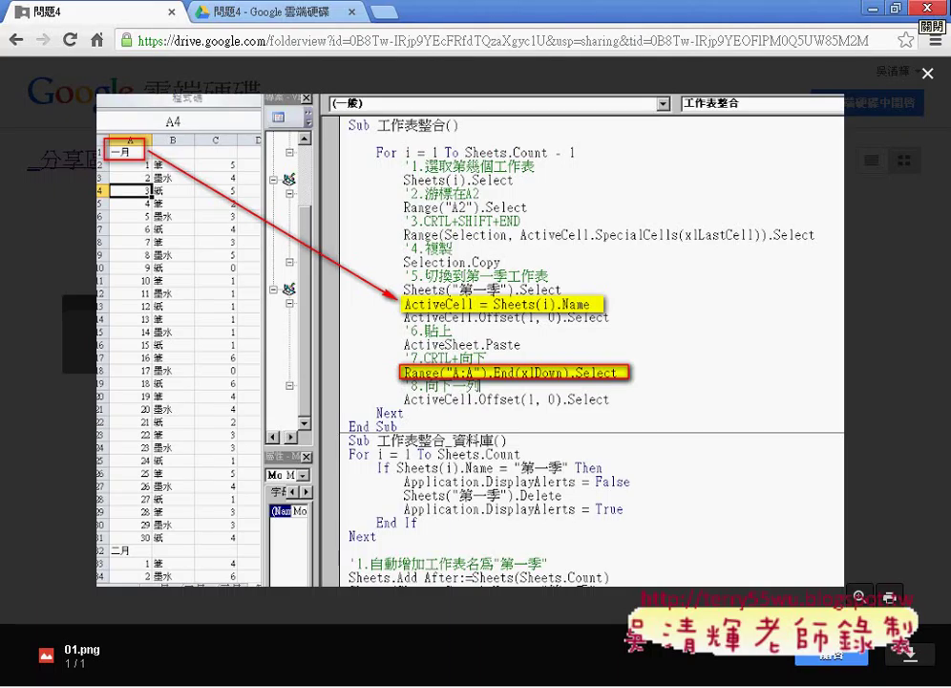
Step: Return to the workbook and permanently delete the 第一季 sheet
left_click(871, 10)
right_click(198, 658)
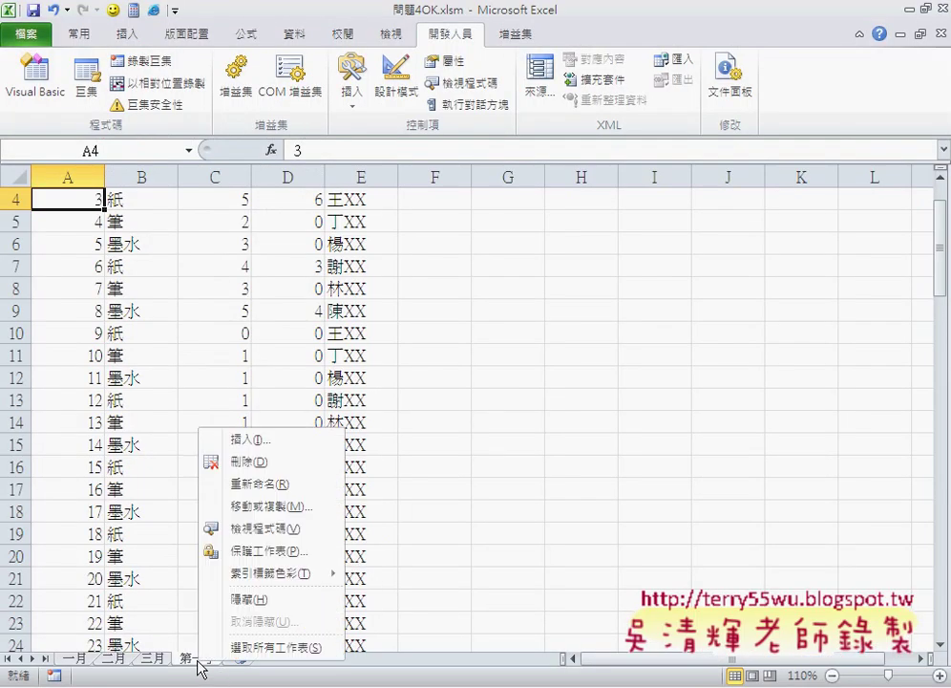
left_click(272, 461)
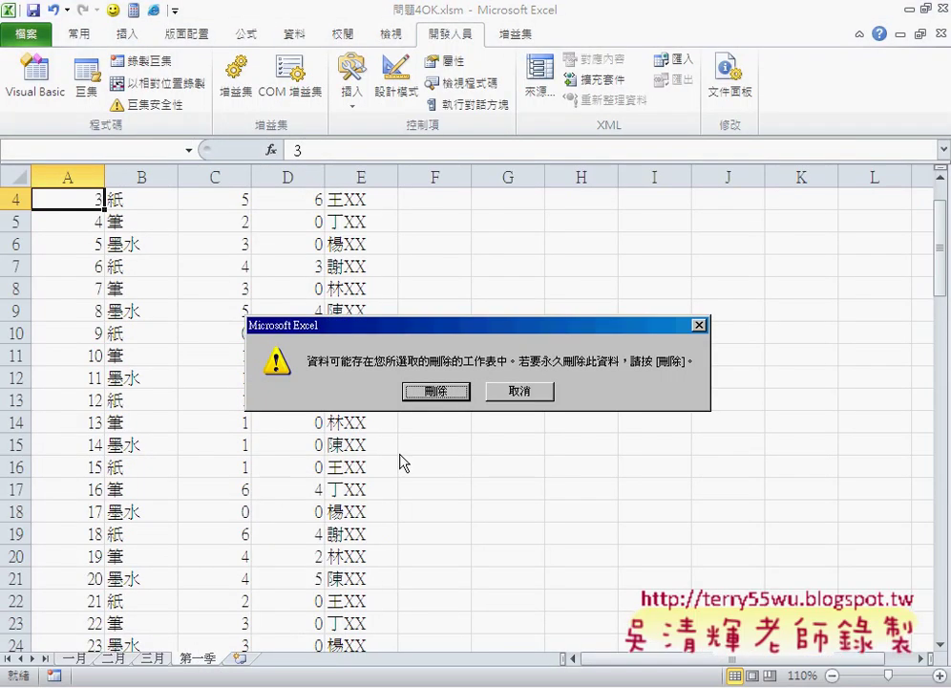
left_click(437, 512)
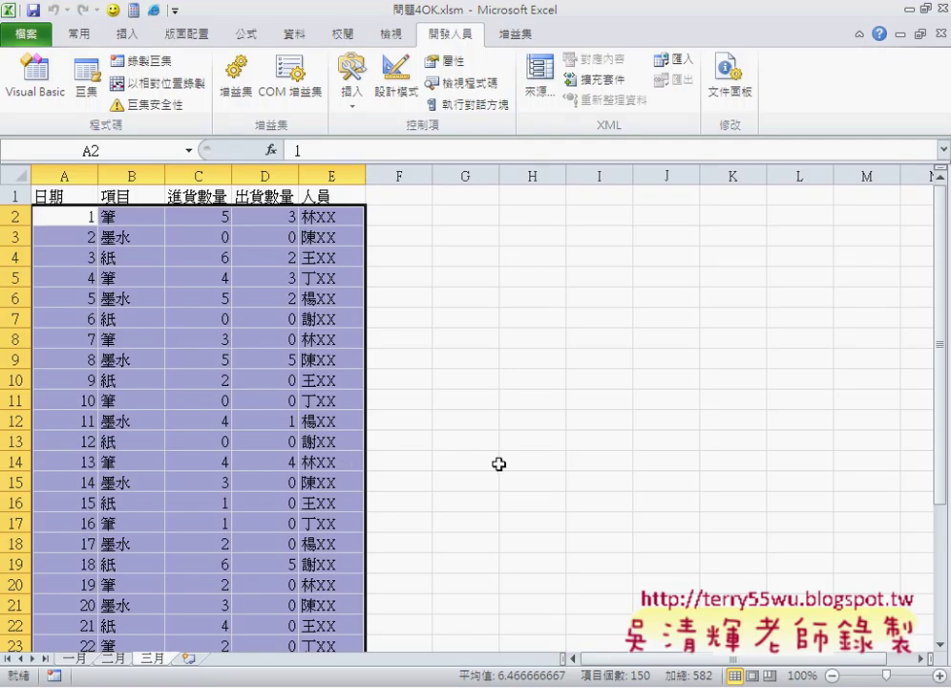
Step: Add a new blank sheet 工作表1, then delete it so only 一月, 二月 and 三月 remain
left_click(189, 659)
double_click(190, 659)
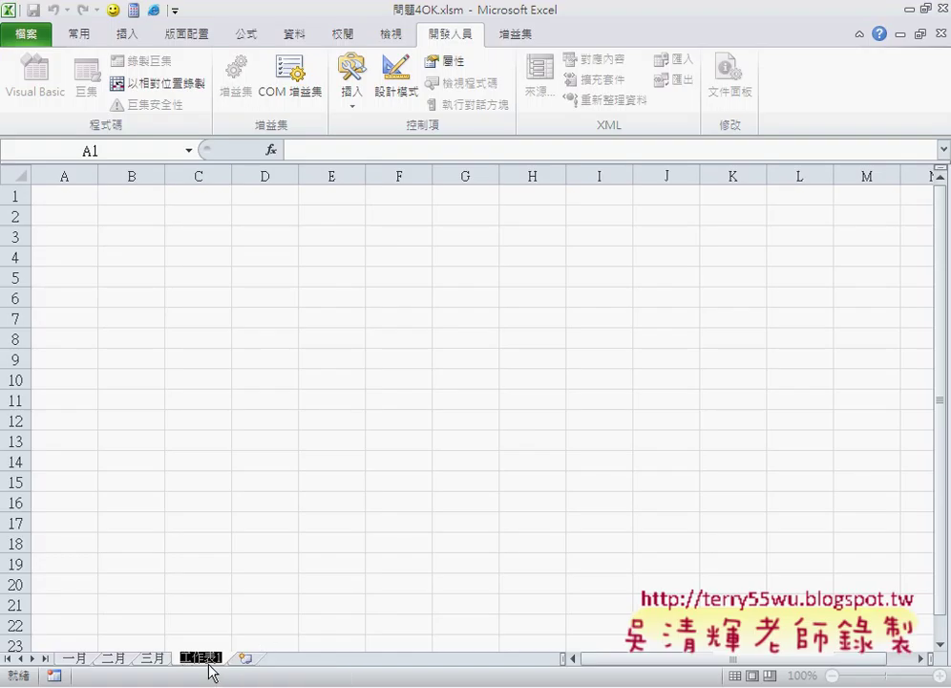
left_click(274, 564)
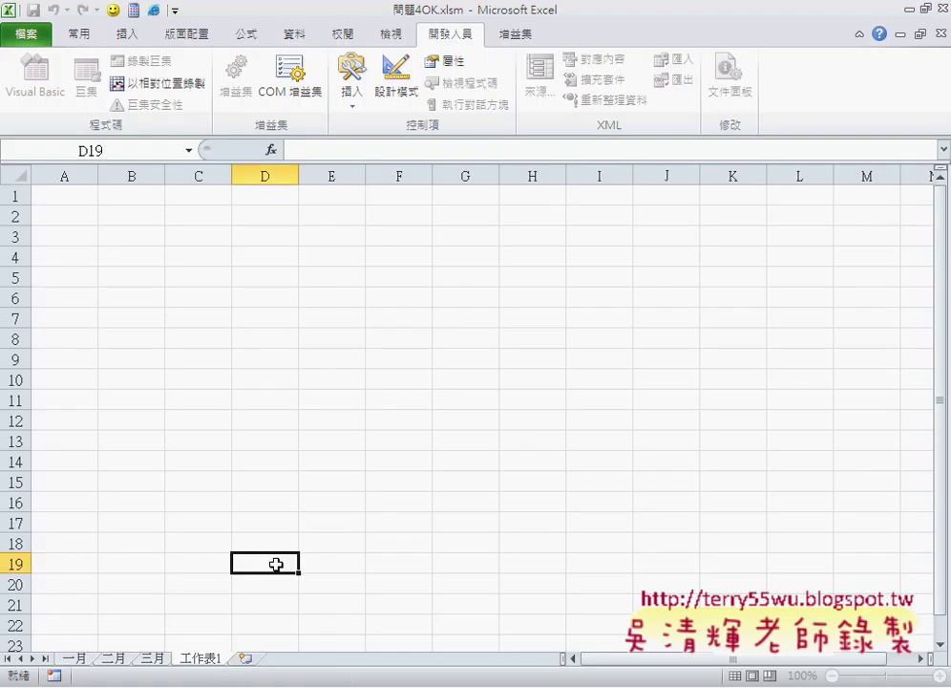
right_click(206, 661)
left_click(271, 459)
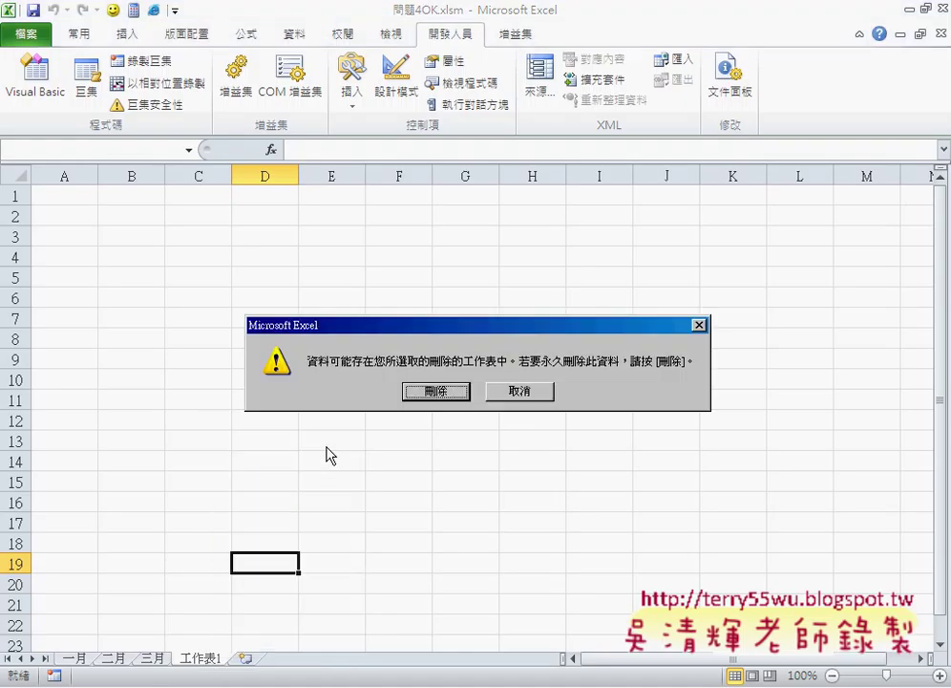
left_click(425, 400)
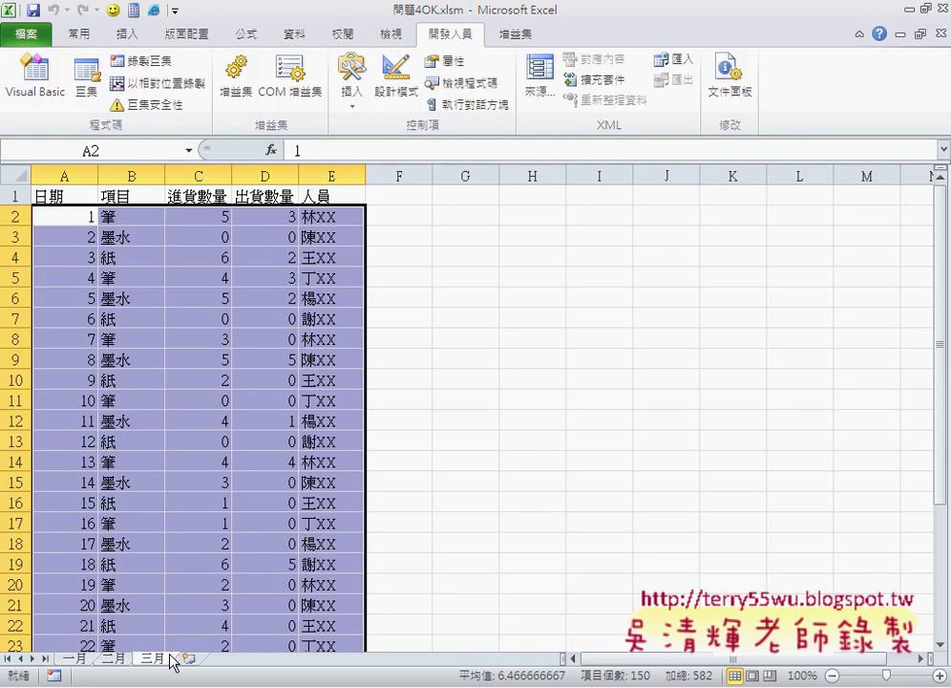
Step: Open the 工作表整合 macro in the Visual Basic editor and select its 第一季 line
left_click(42, 95)
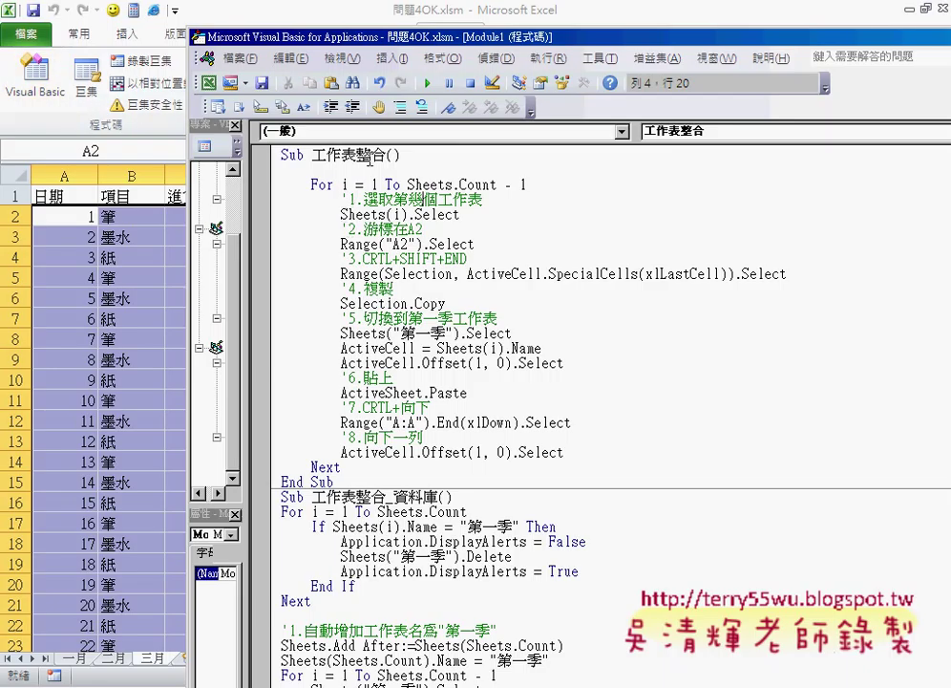
left_click_drag(310, 38, 475, 42)
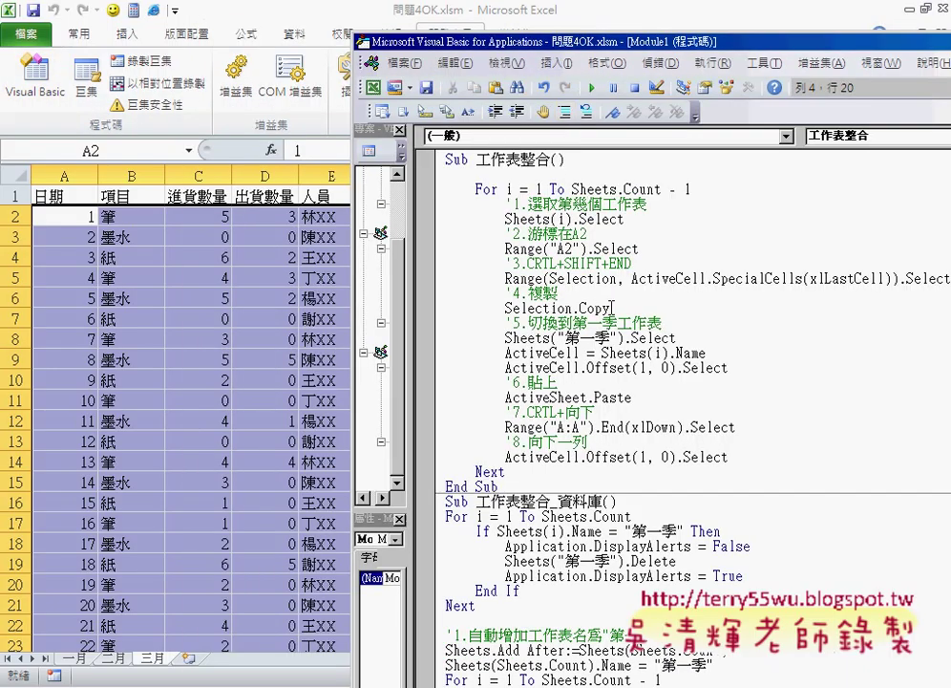
left_click(541, 336)
left_click_drag(502, 336, 680, 331)
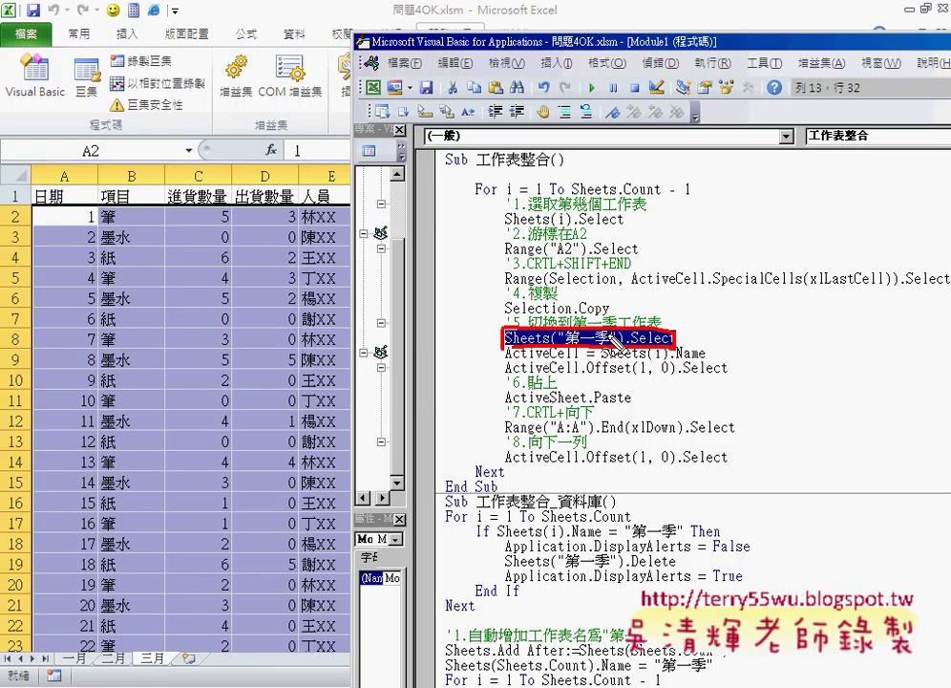
Step: Run the macro with F5, then insert a blank line below Sub 工作表整合()
key("F5")
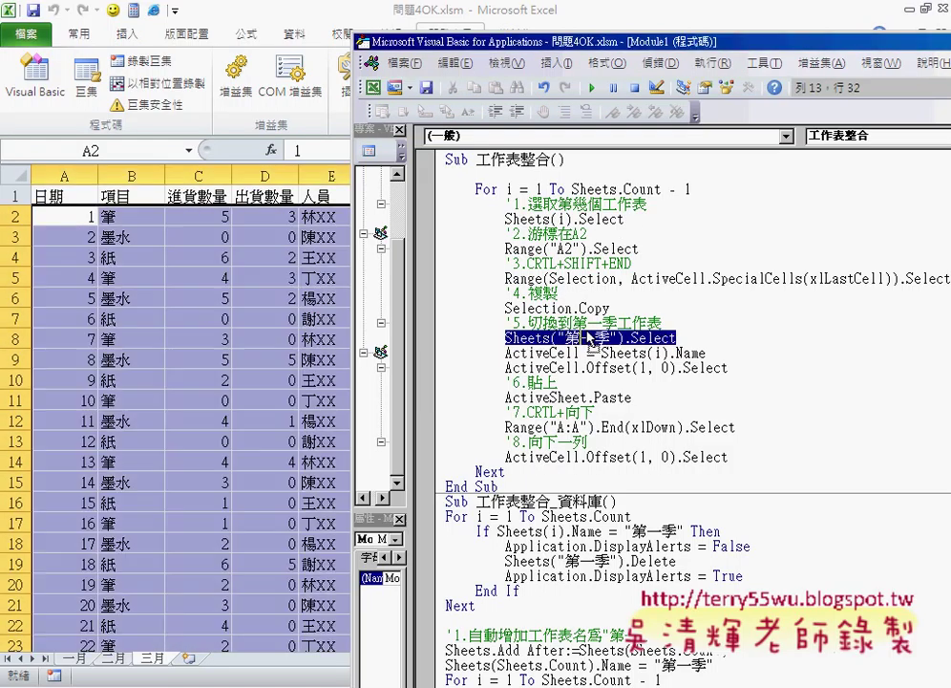
left_click(563, 159)
key("Return")
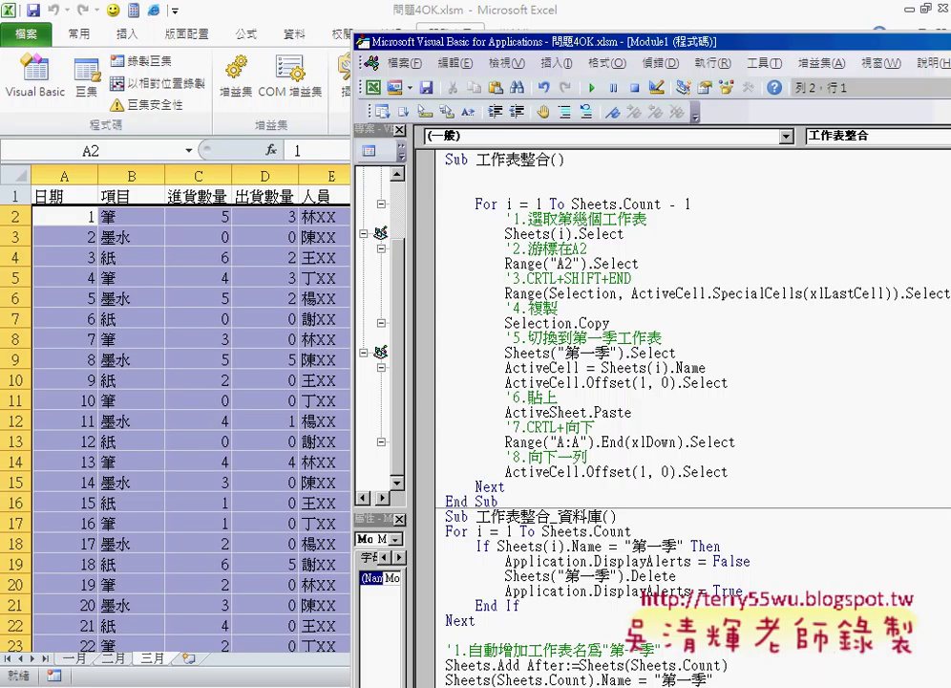
Step: Indent the blank line and type sheets., picking Add from the member suggestions
key("Tab")
type("she")
type("et")
type("s")
type(".")
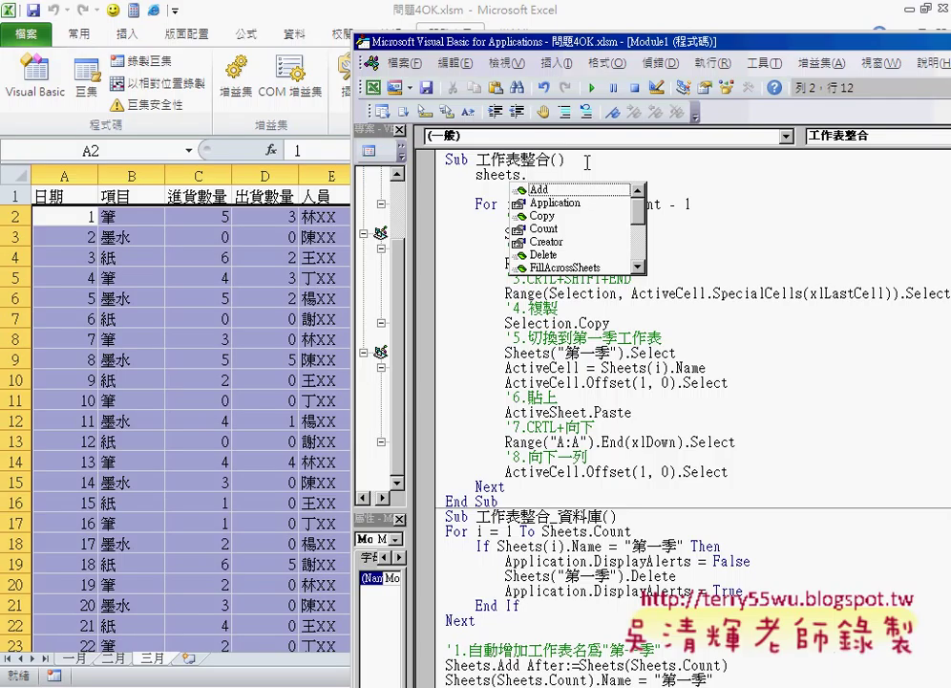
key("Down")
key("Down")
key("Down")
key("Down")
key("Up")
key("Up")
key("Up")
key("Up")
key("Down")
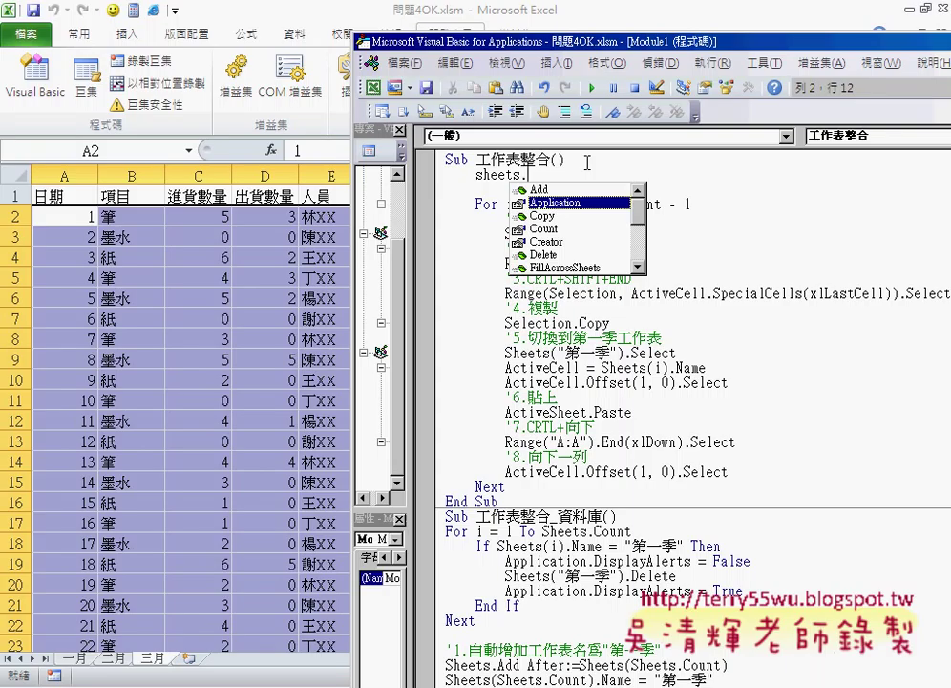
key("Up")
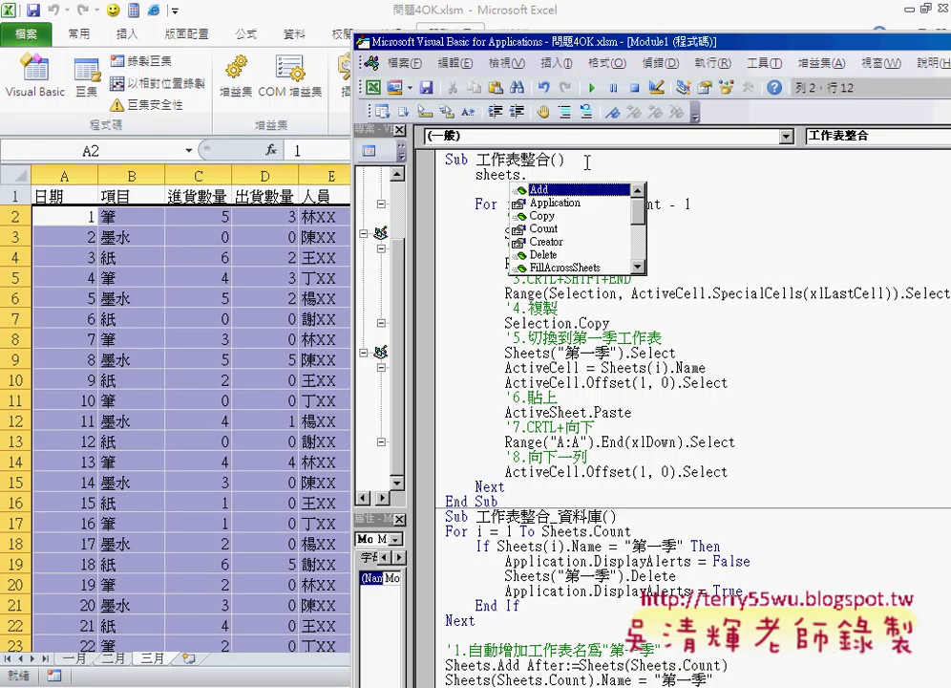
key("Down")
key("Down")
key("Down")
key("Down")
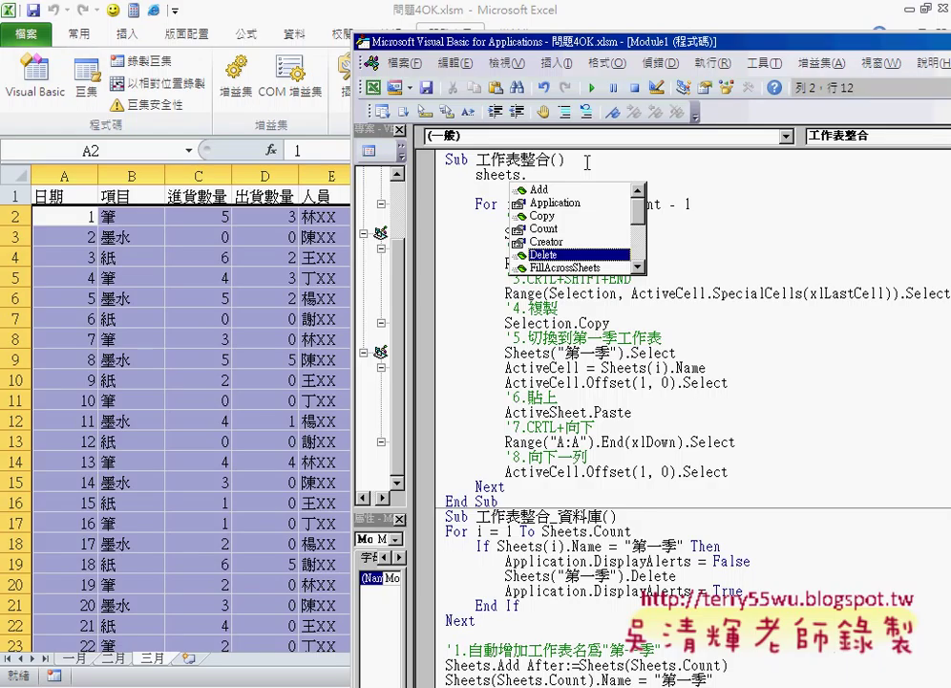
key("Up")
key("Up")
key("Up")
key("Up")
key("Up")
key("space")
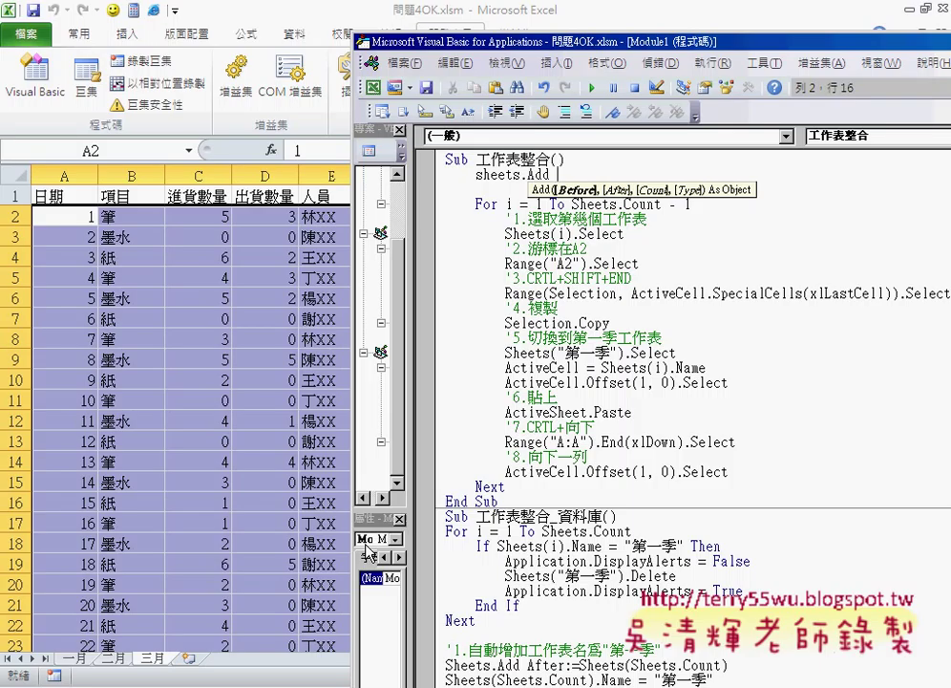
Step: Append after: to sheets.Add, dismissing the Filter Keys prompt and removing a stray =
type("after")
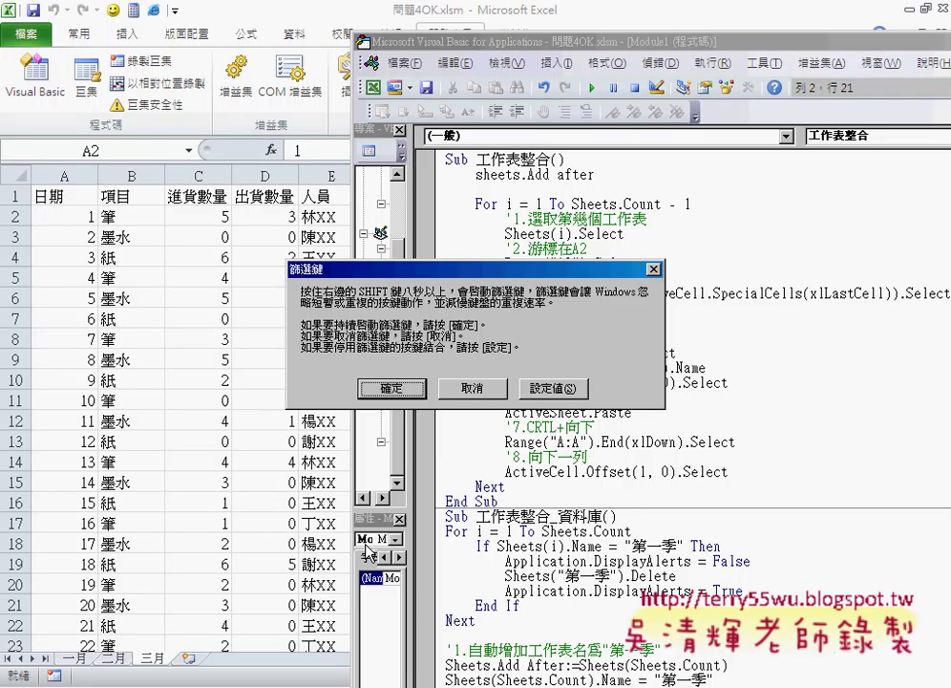
left_click(483, 389)
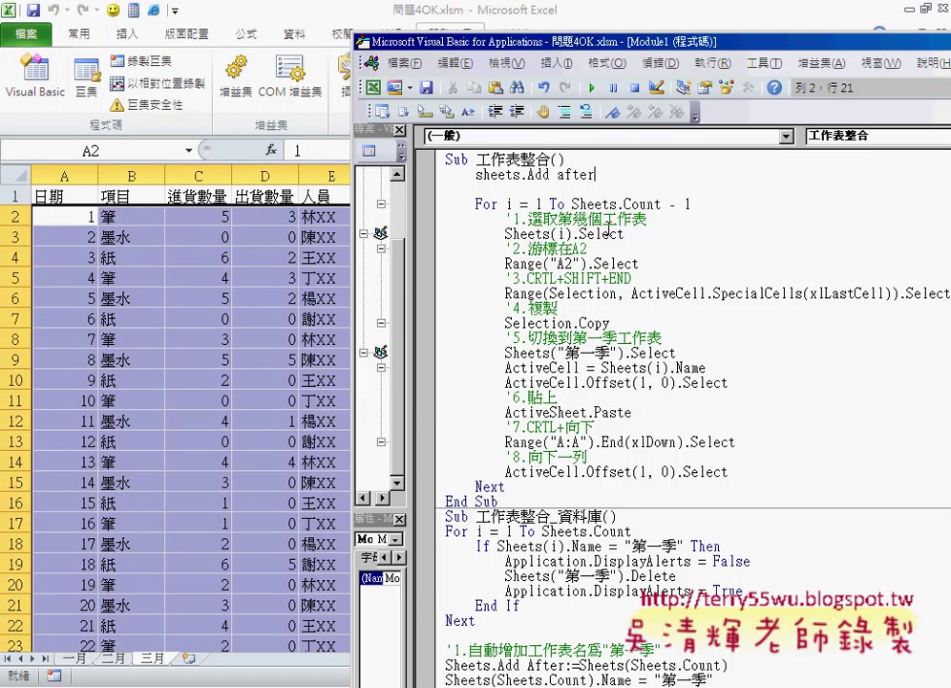
type(":")
type("=")
key("BackSpace")
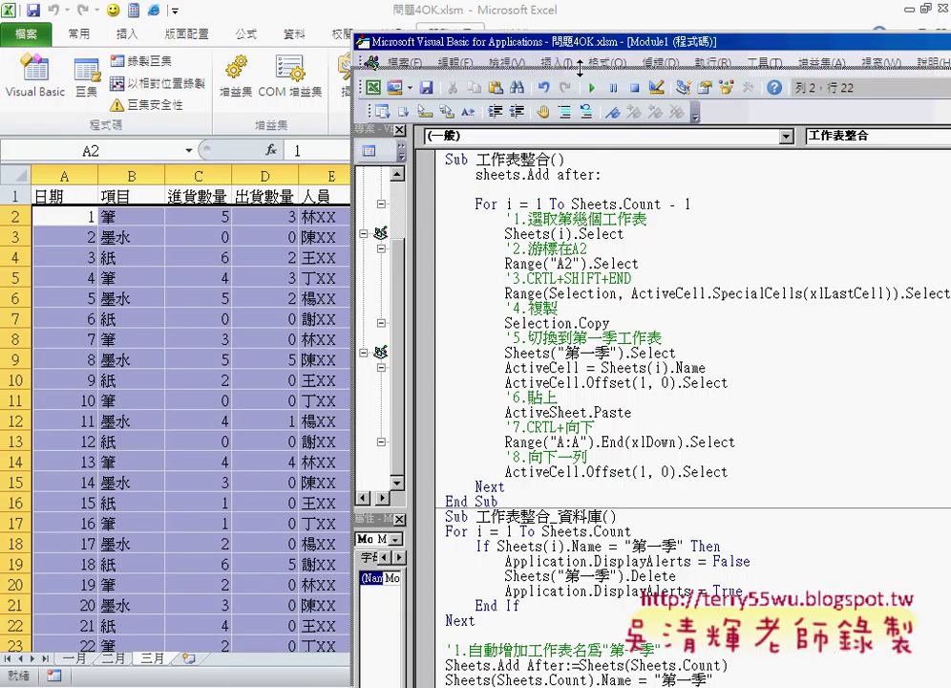
left_click_drag(581, 41, 538, 23)
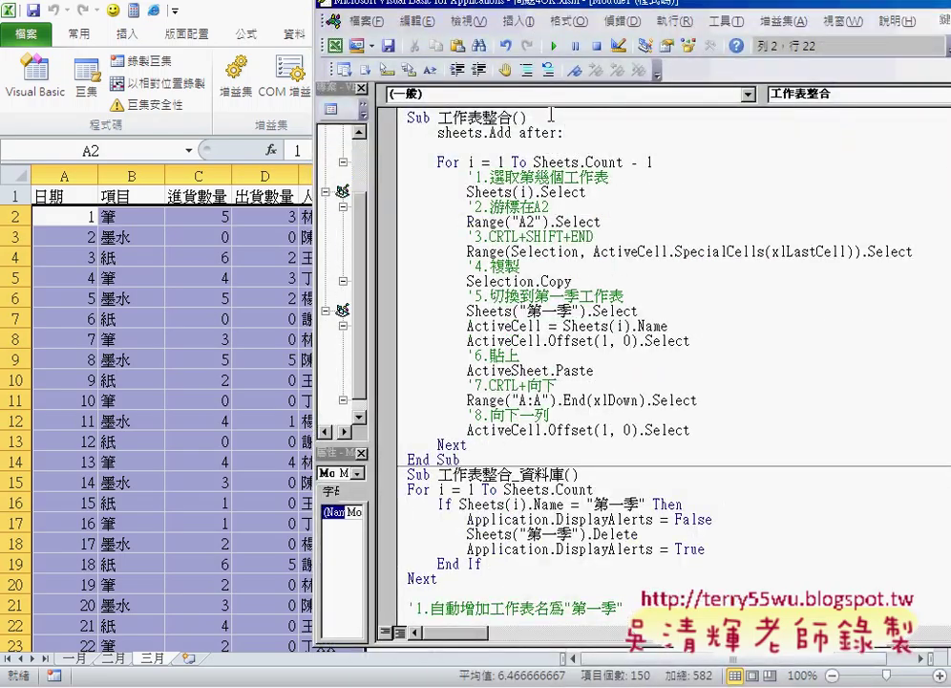
Step: Complete the line as sheets.Add after:=, dismiss the compile error, and select Sheets.Count
type("=")
key("BackSpace")
type("=")
left_click(494, 162)
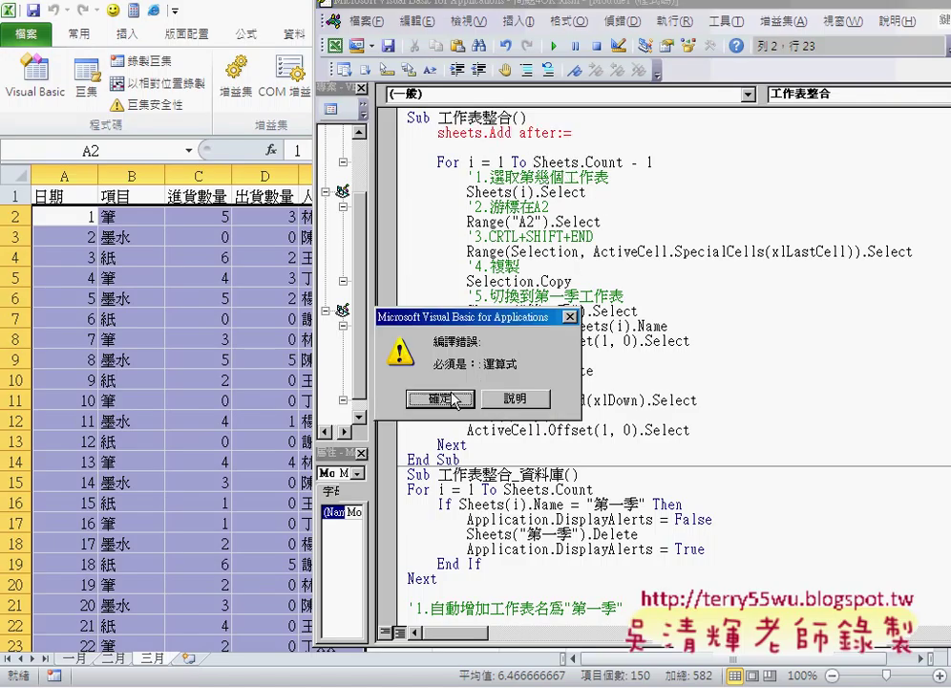
left_click(440, 398)
left_click_drag(534, 162, 623, 162)
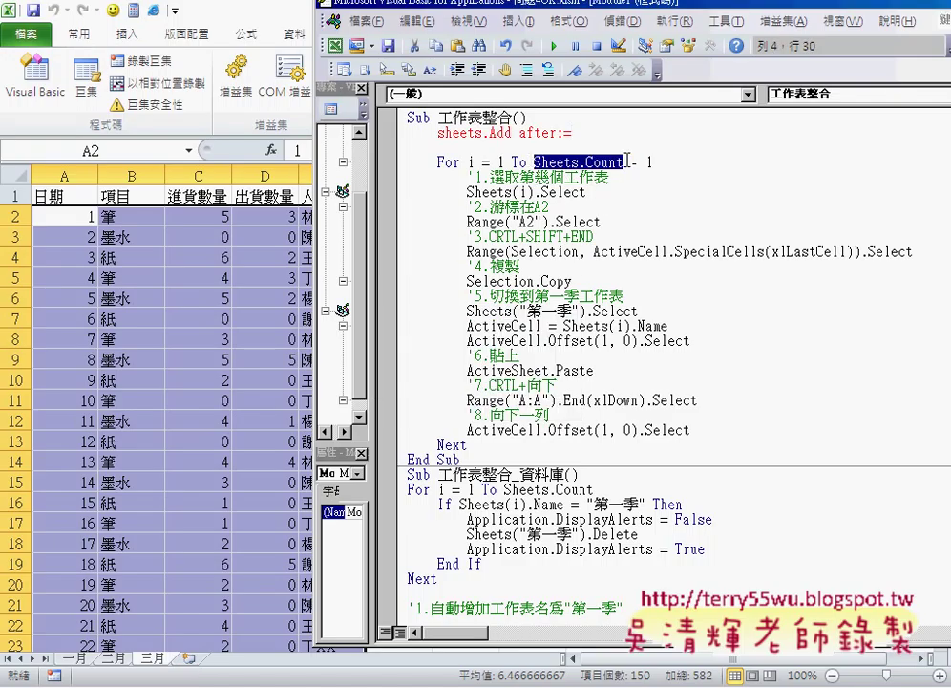